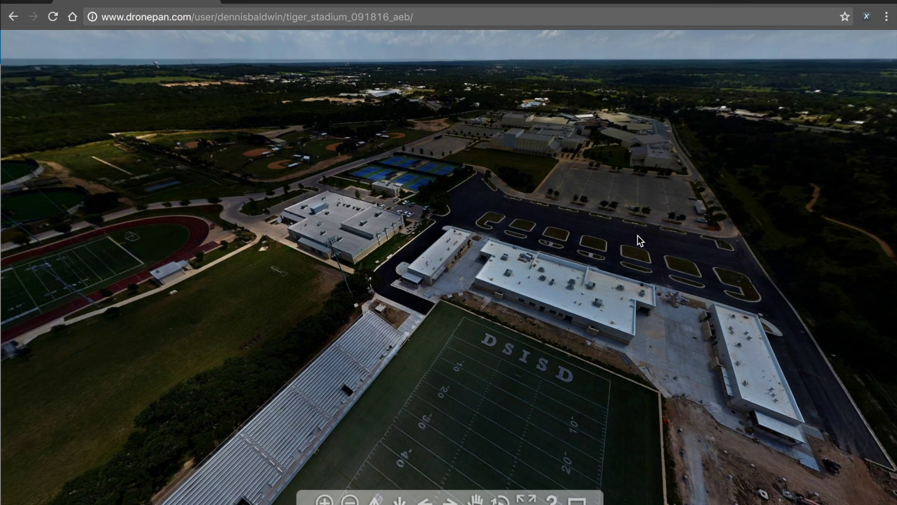
Step: Turn the online stadium panorama around the campus, then tilt down toward the DSISD field
left_click_drag(567, 244, 675, 145)
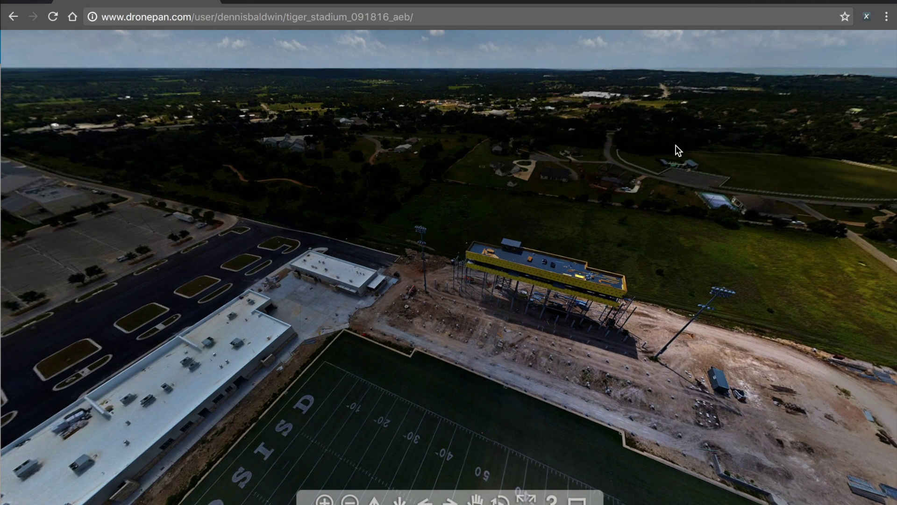
left_click_drag(627, 170, 624, 238)
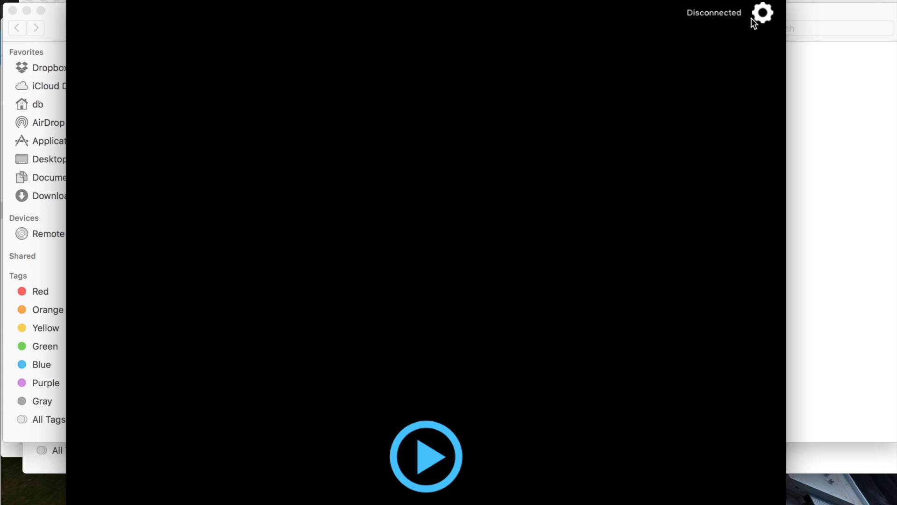
Step: Switch the DronePan simulator's photo mode to AEB bracketing and save the settings
left_click(764, 15)
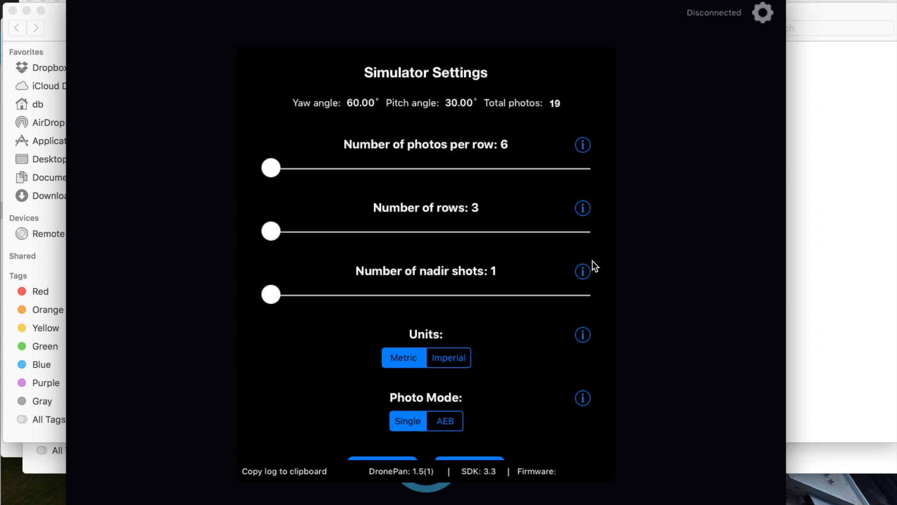
left_click(446, 422)
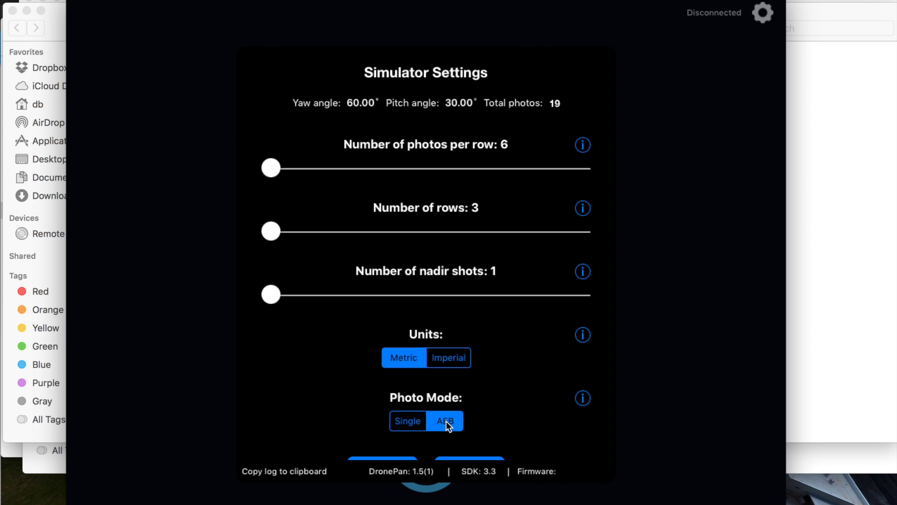
left_click_drag(445, 421, 490, 301)
left_click(384, 432)
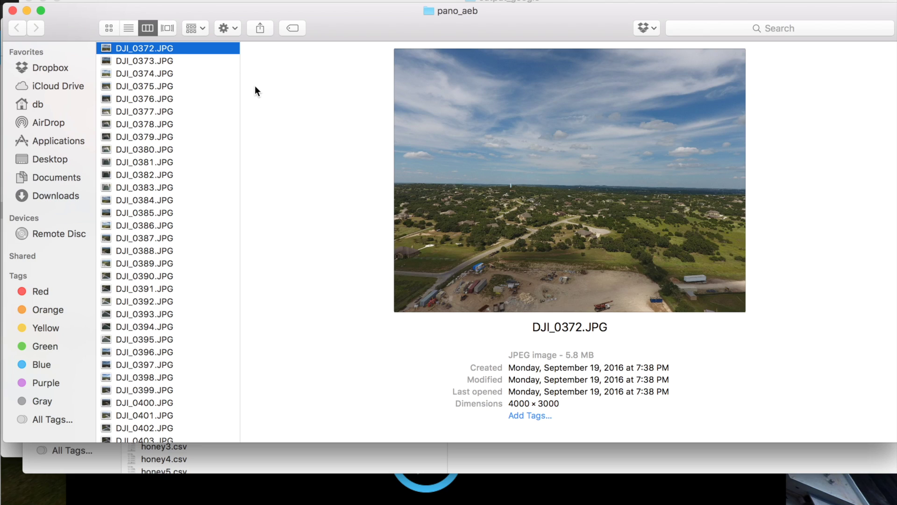
Step: Step through the bracketed pano_aeb shots in Finder's preview, advancing toward DJI_0378
key("Down")
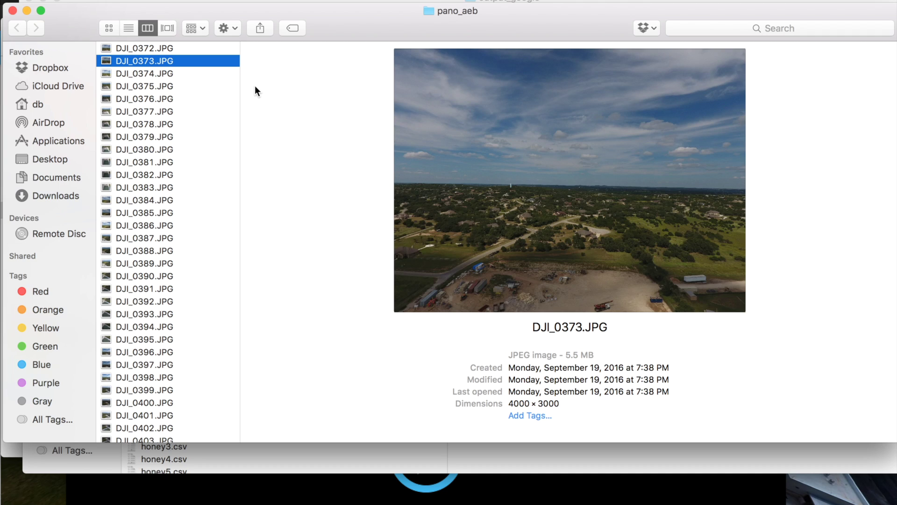
key("Down")
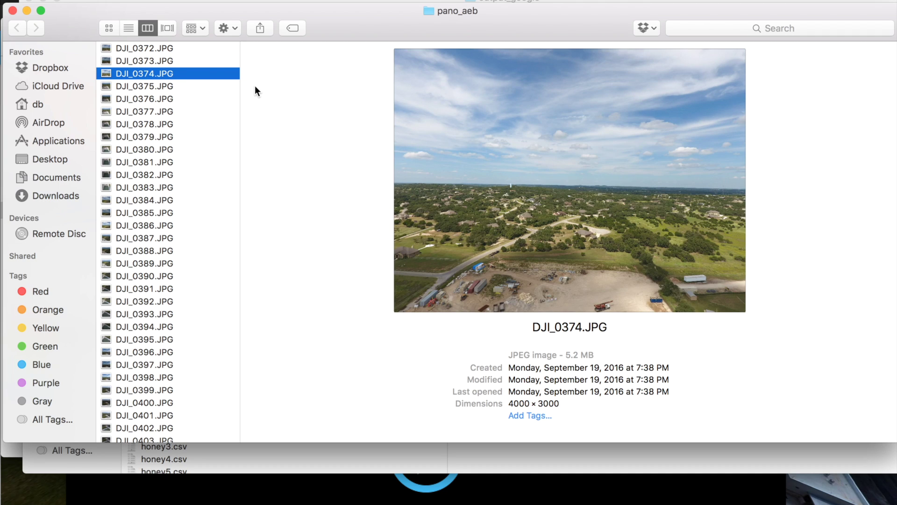
key("Down")
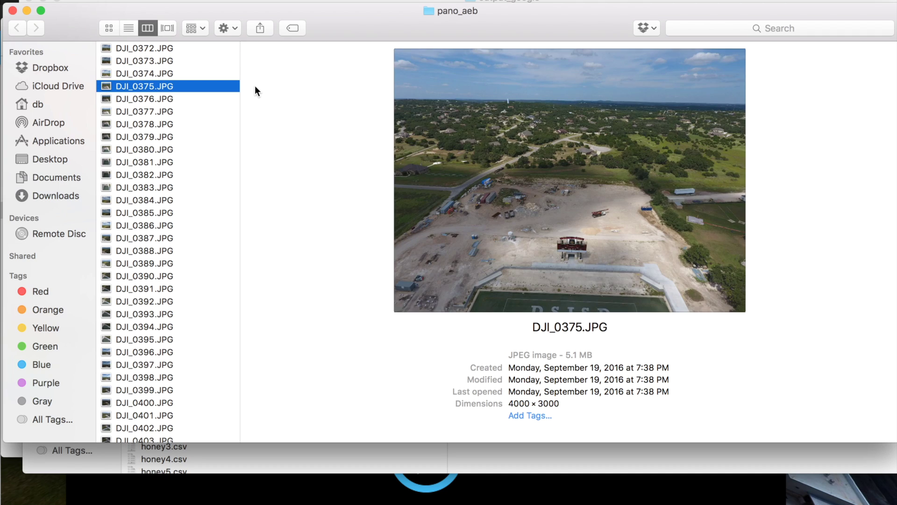
key("Down")
key("Down")
key("Down")
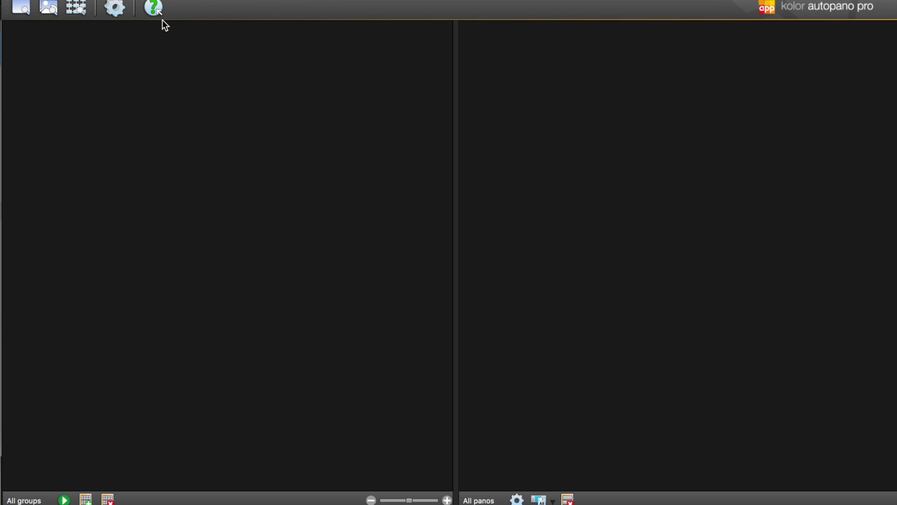
Step: Import photos DJI_0372 through DJI_0449, all 78, as a new group
left_click(48, 7)
scroll(434, 102, "up", 2)
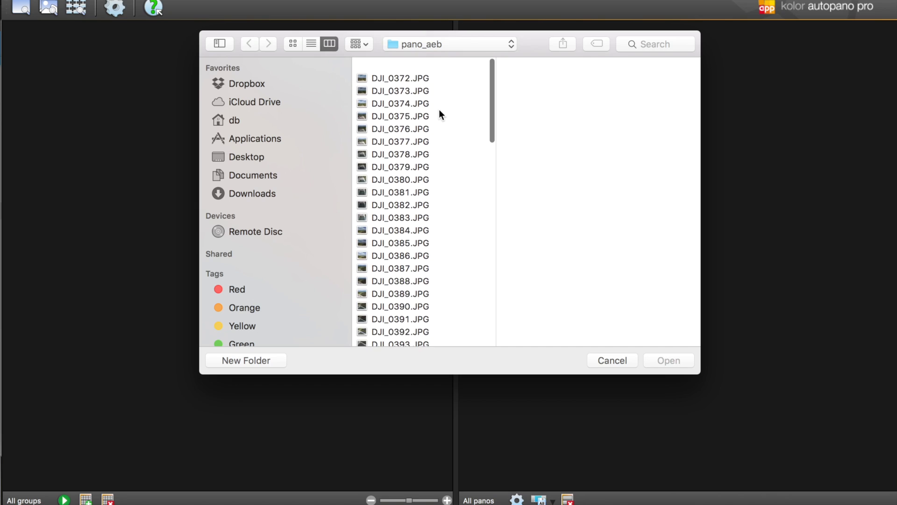
left_click(415, 64)
scroll(455, 136, "down", 15)
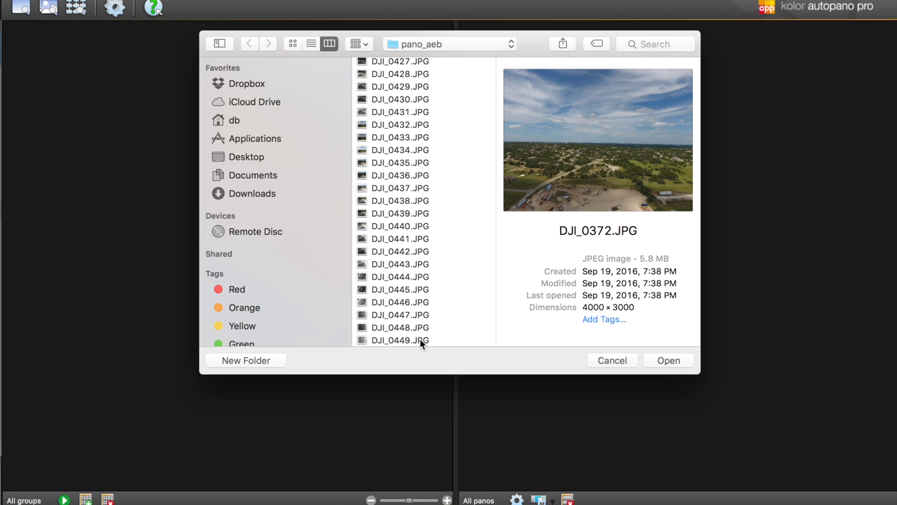
left_click(419, 338, "shift")
scroll(429, 252, "down", 2)
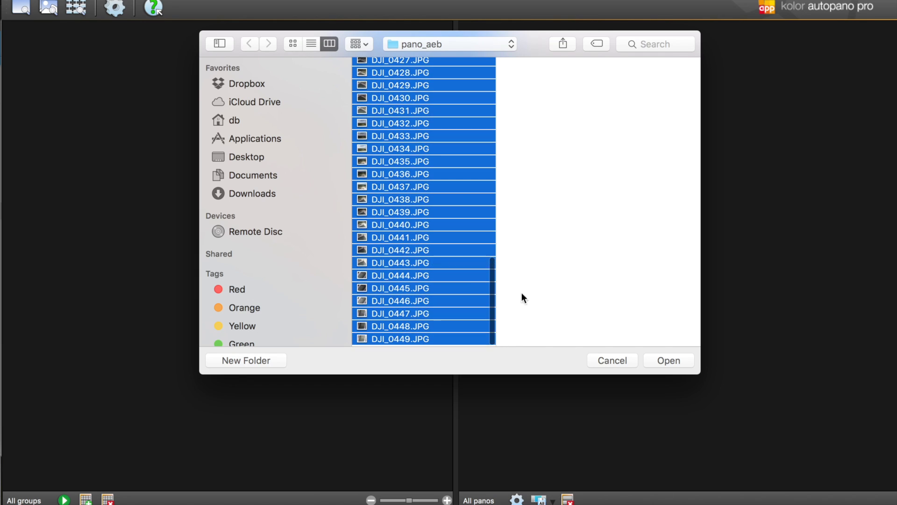
left_click(668, 360)
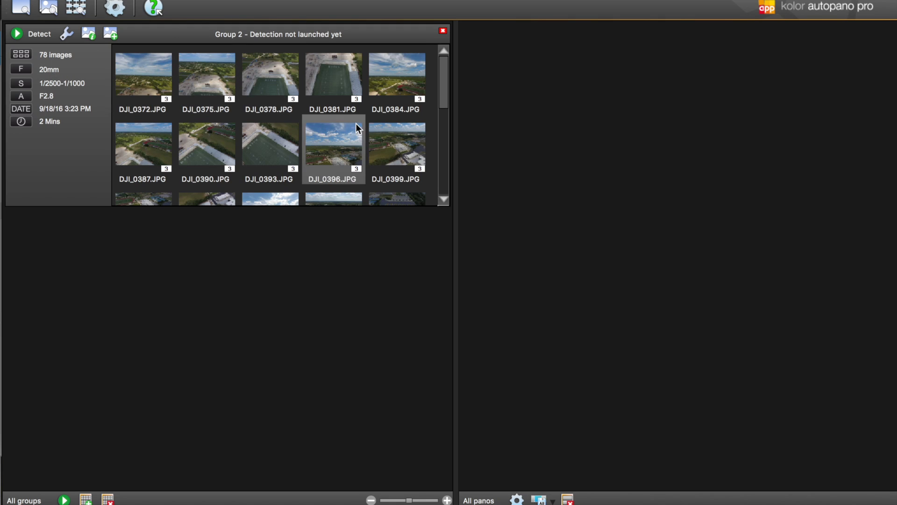
Step: Inspect Group 2's thumbnail grid of 3-shot bracket stacks
left_click(203, 51)
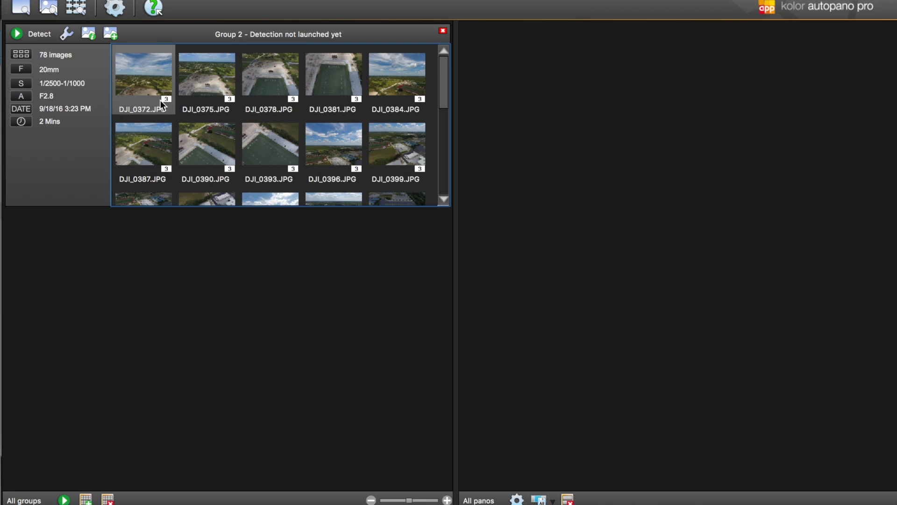
left_click(442, 164)
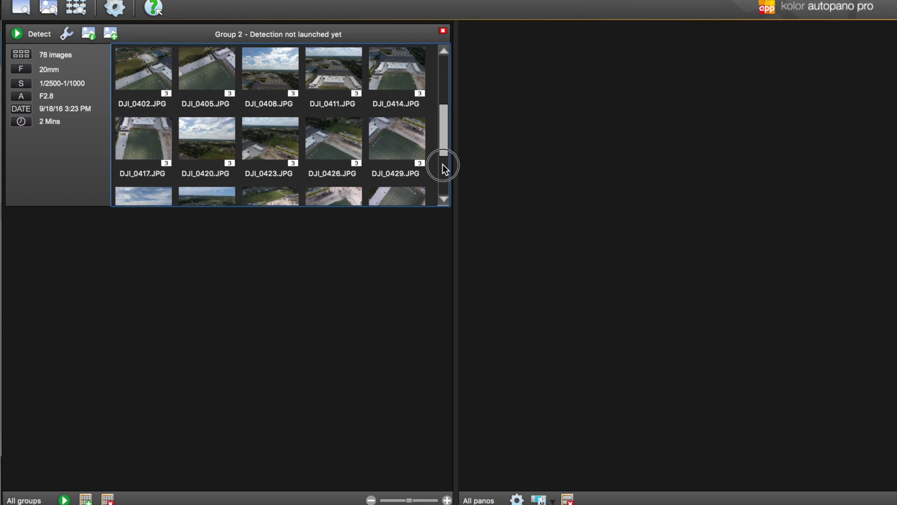
scroll(437, 110, "up", 4)
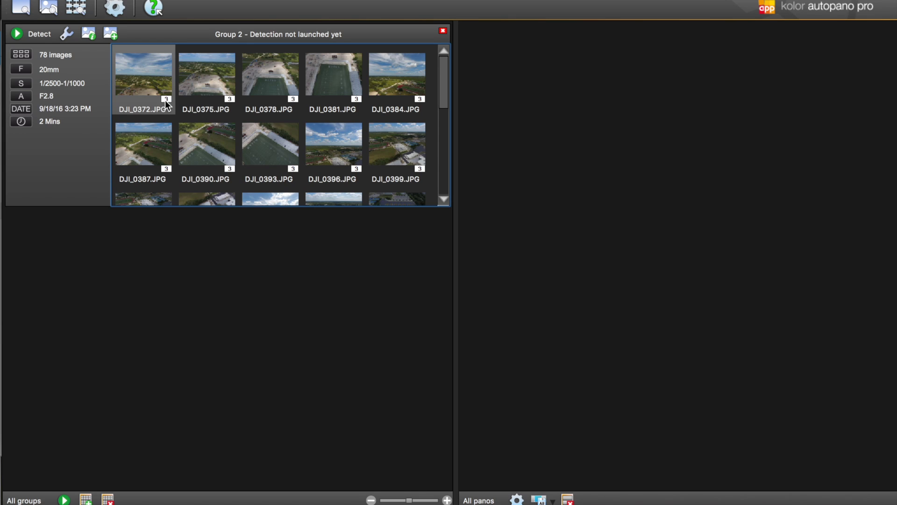
mouse_move(447, 95)
left_mouse_down()
mouse_move(452, 191)
mouse_move(445, 88)
left_mouse_up()
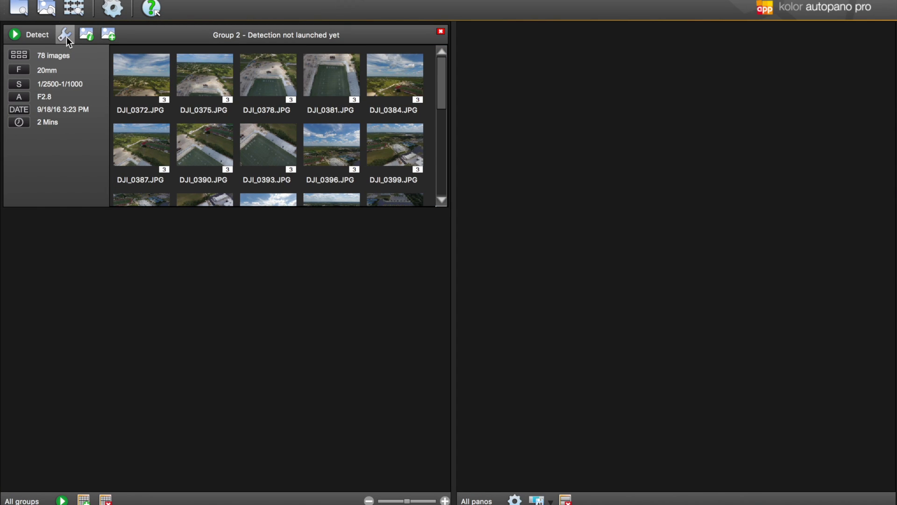
Step: Limit Group 2's colour correction to Exposure and launch detection
left_click(66, 35)
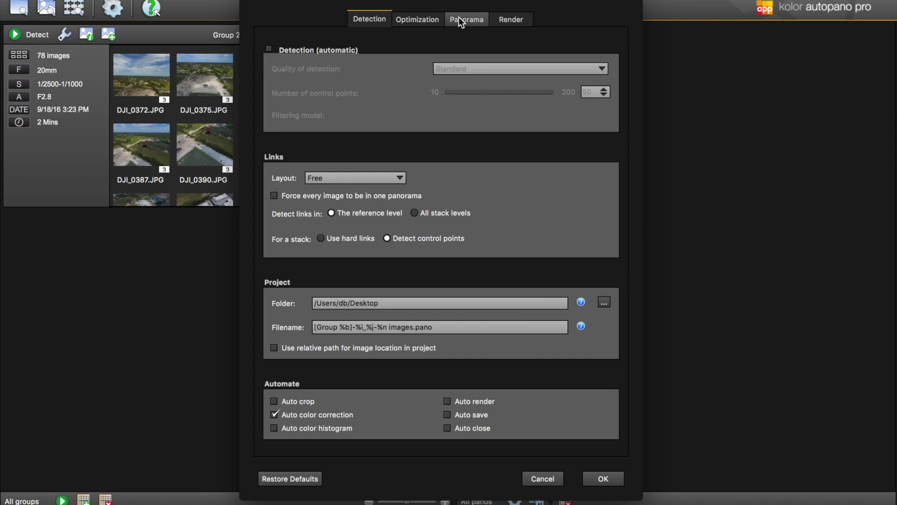
left_click(459, 19)
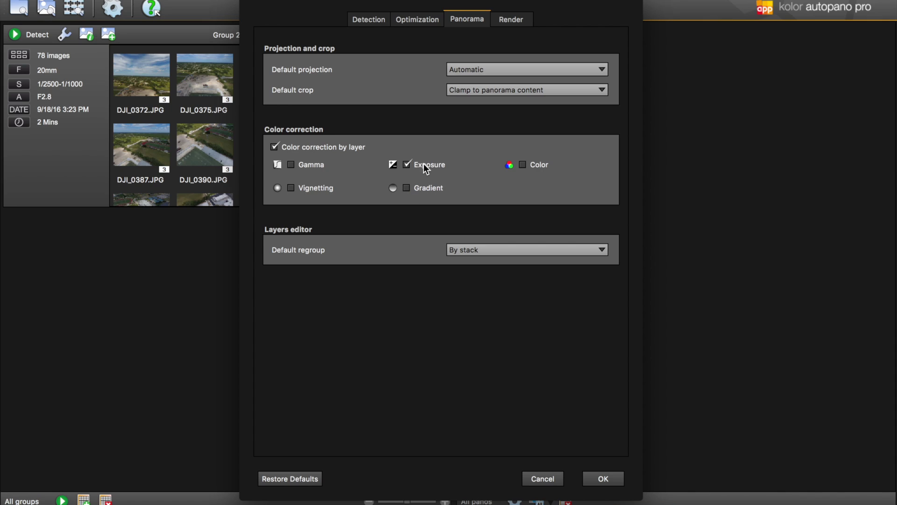
left_click(606, 477)
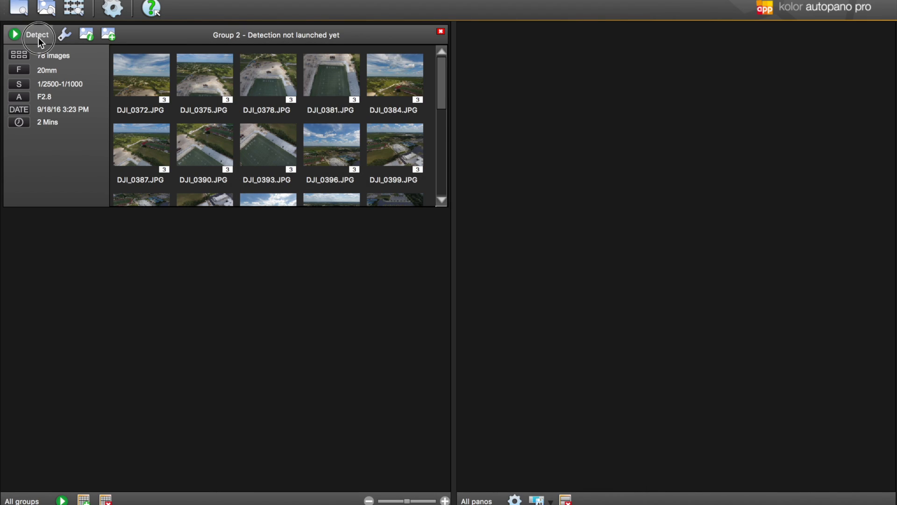
left_click(38, 38)
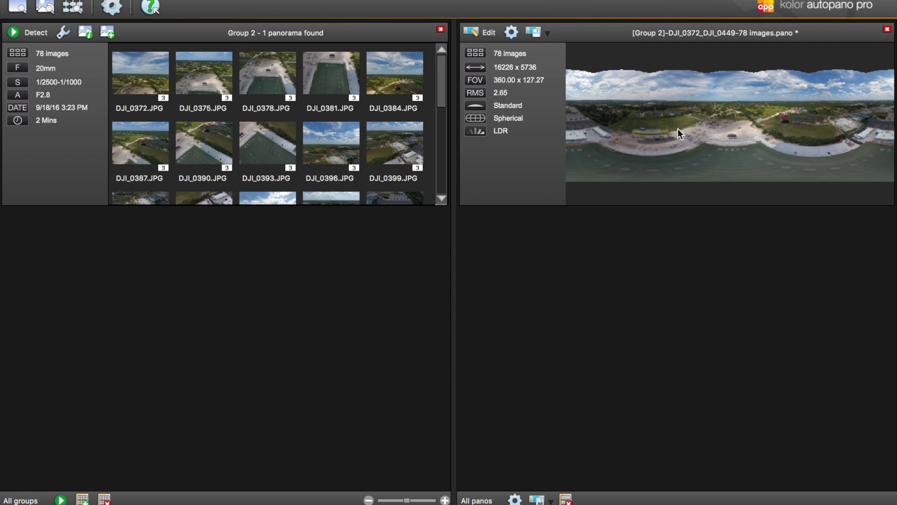
Step: Open the detected 78-image, 16226 × 5736 panorama in the editor
left_click(482, 33)
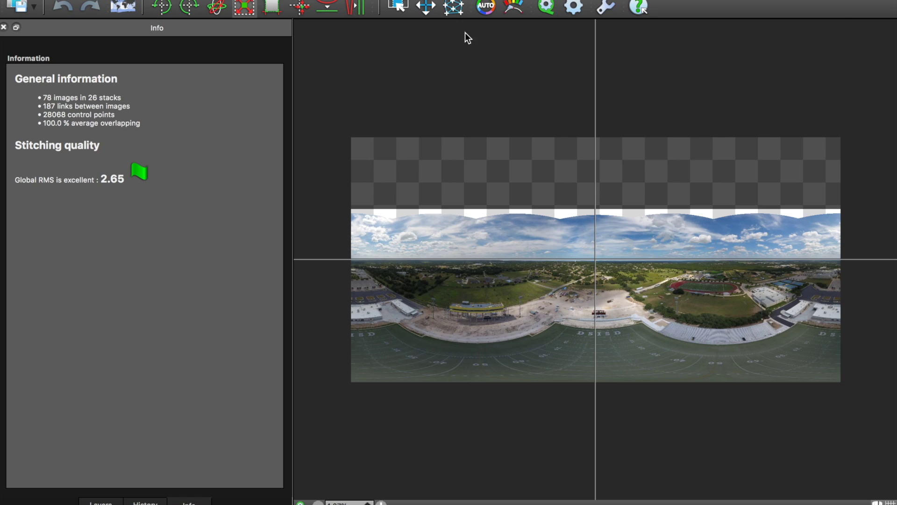
Step: Apply the Full sphere (360×180) crop, spanning Phi -90 to 90
left_click(270, 10)
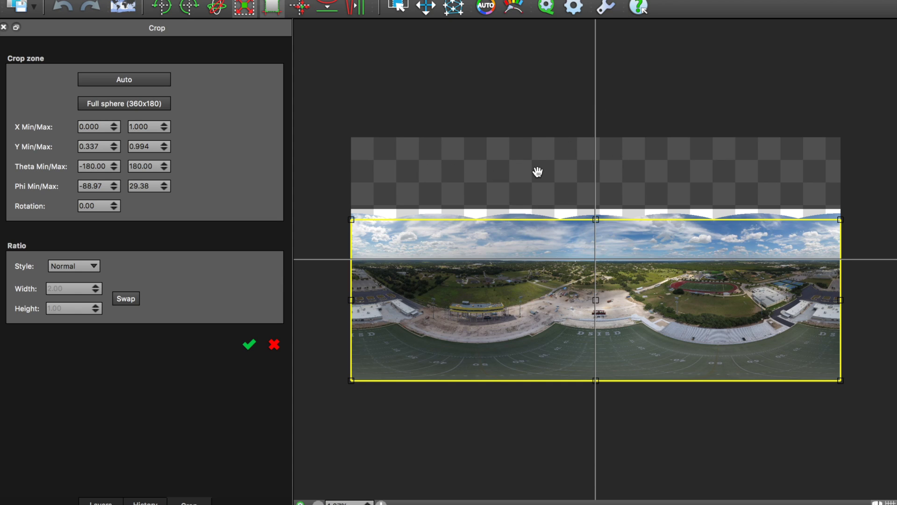
left_click(147, 103)
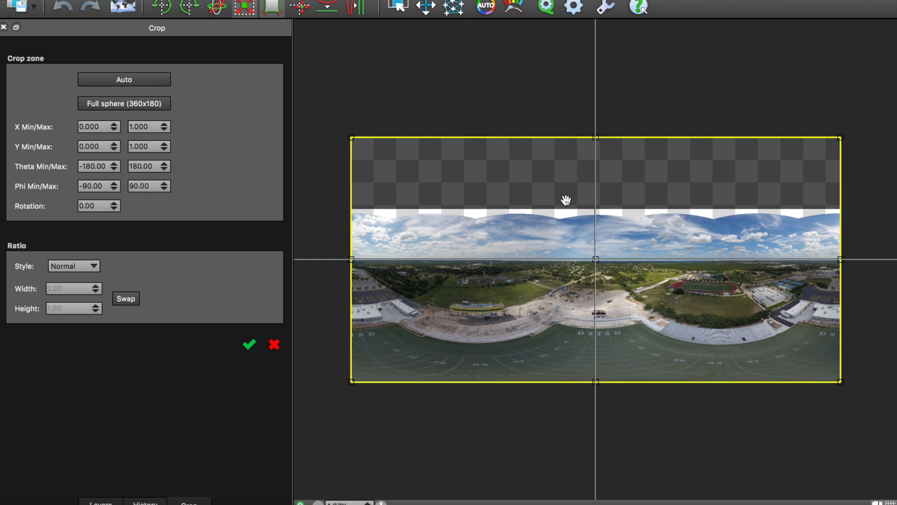
left_click(250, 344)
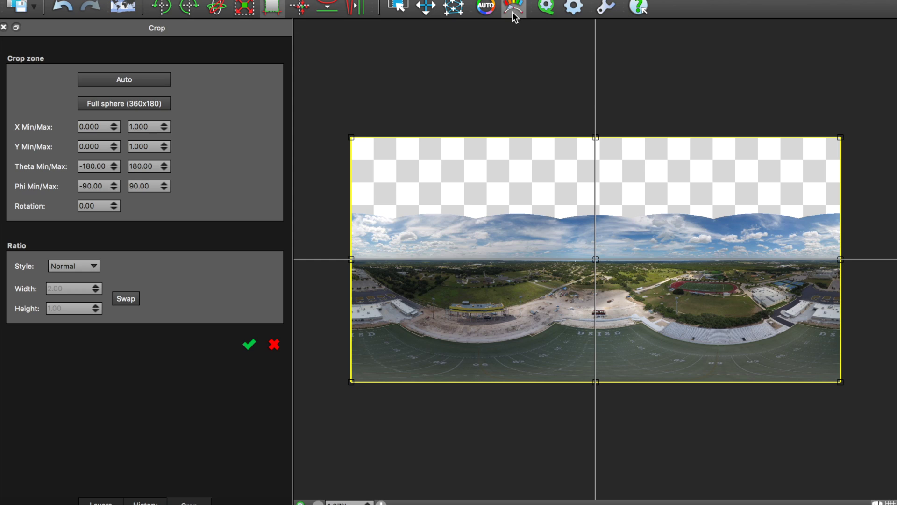
Step: Set the colour anchors' colour mode to HDR
left_click(488, 11)
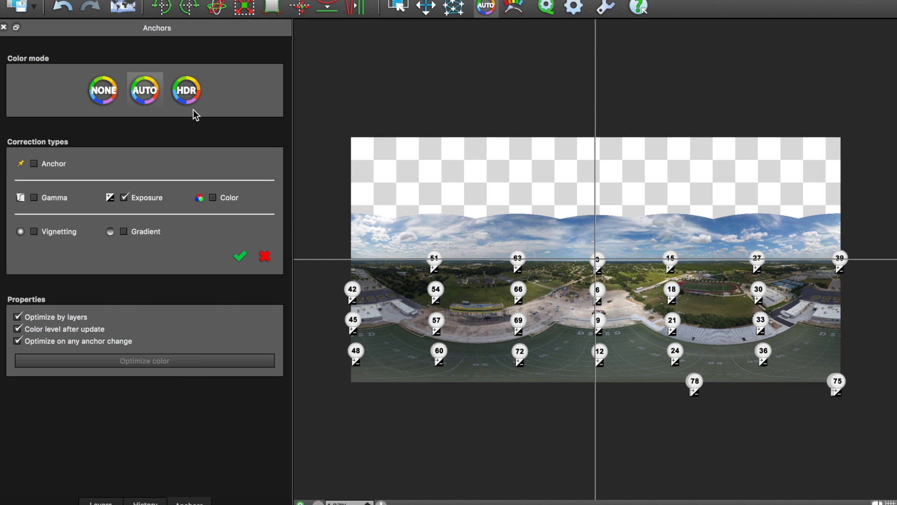
left_click(189, 98)
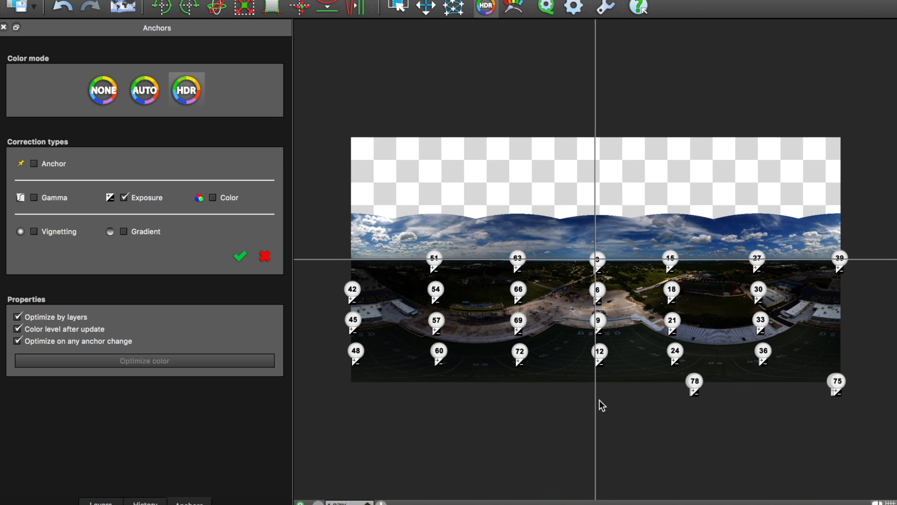
Step: Render the panorama at 16226×8113 with HDR output blending as a Maximum-quality JPEG
left_click(573, 9)
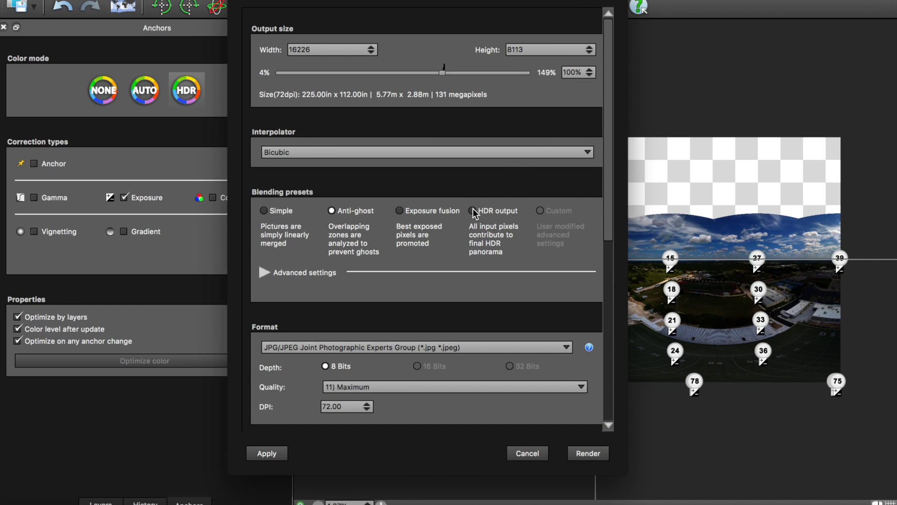
left_click(473, 211)
left_click_drag(613, 236, 620, 108)
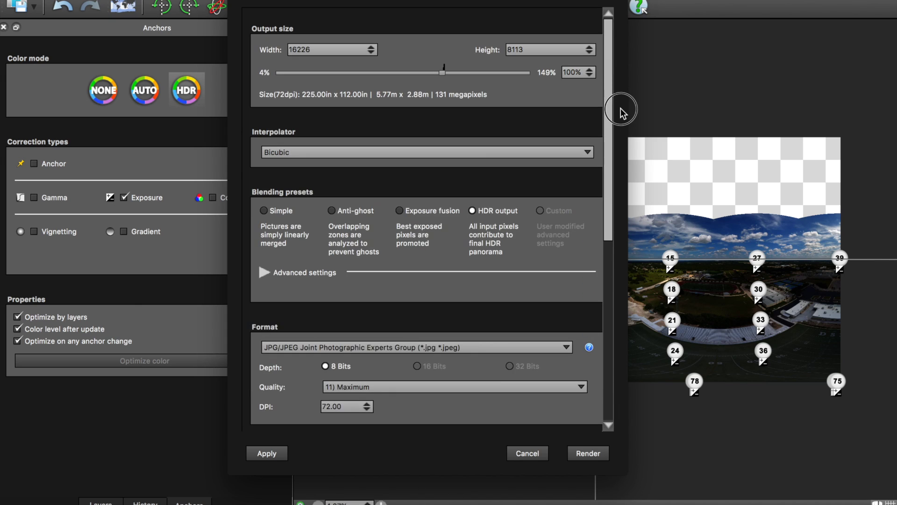
left_click(586, 454)
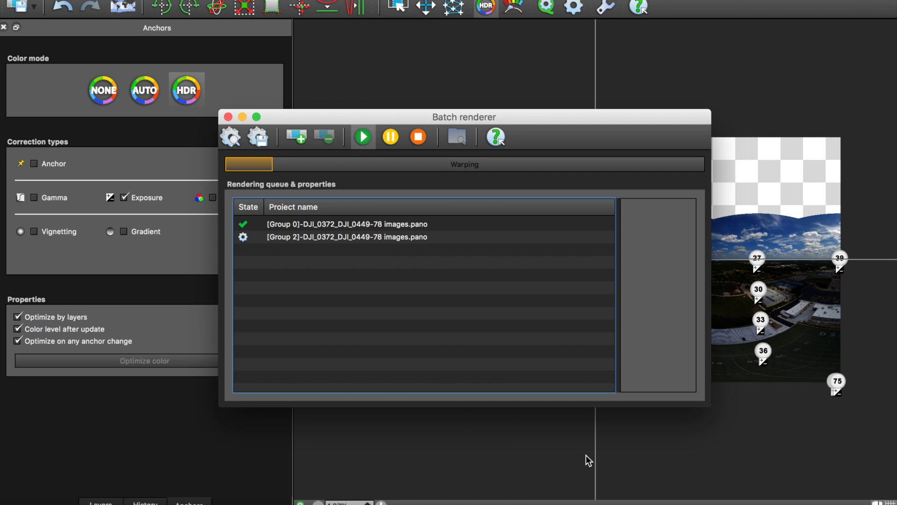
Step: Review the batch renderer's details for the finished 16226×8113 HDR render
scroll(804, 238, "up", 5)
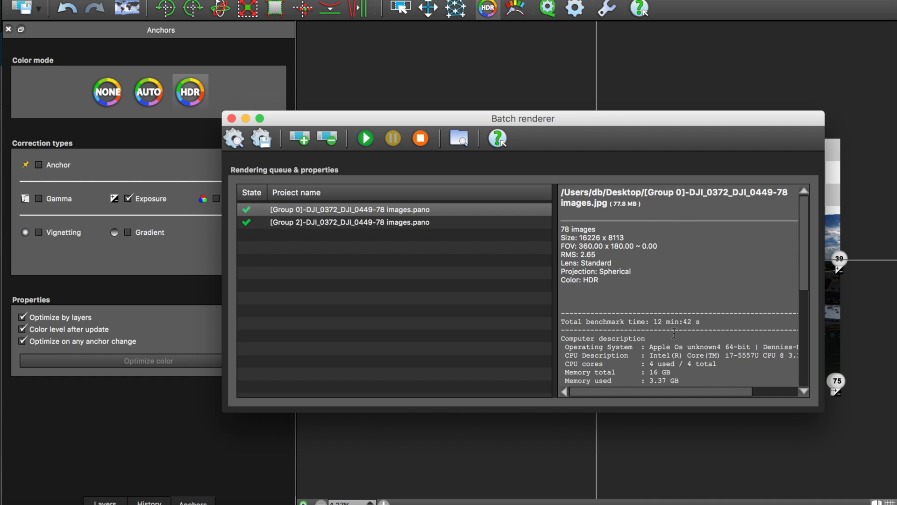
Step: Bring the rendered stadium panorama forward in Preview and zoom in to inspect the field and buildings
key("super+Tab")
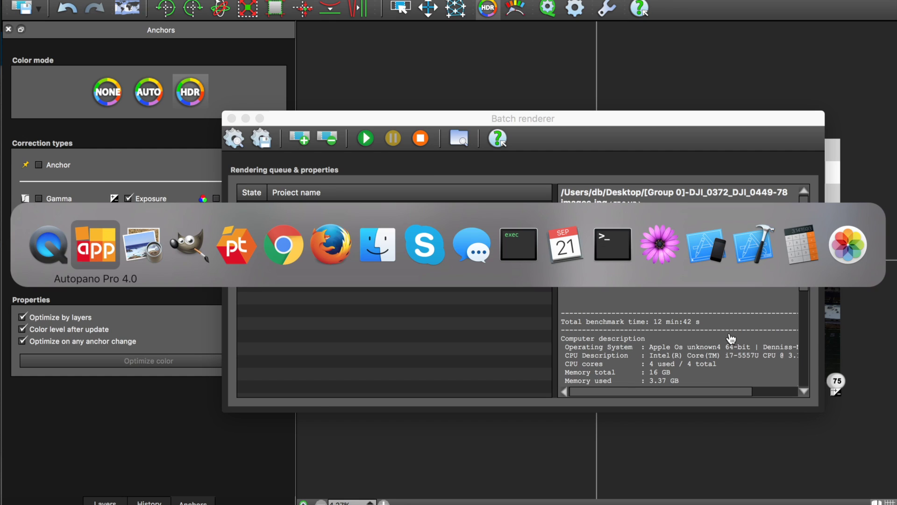
key("super+Tab")
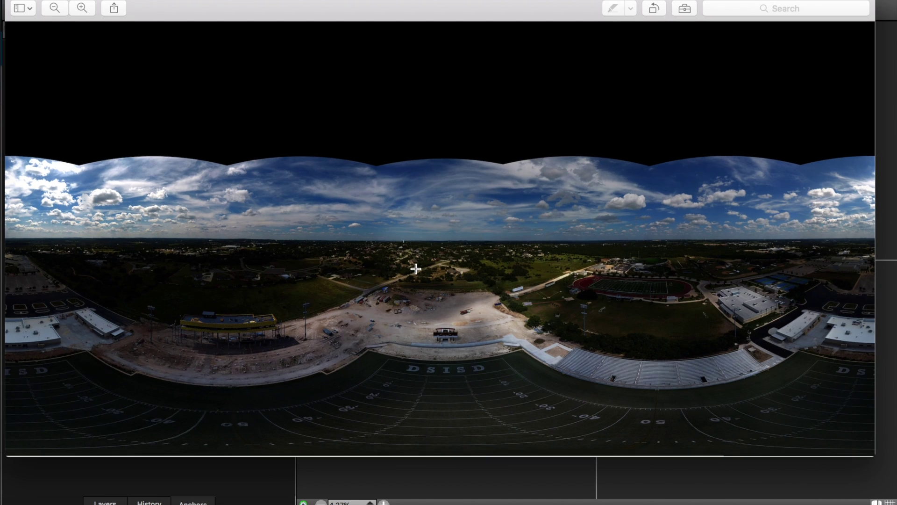
left_click(81, 8)
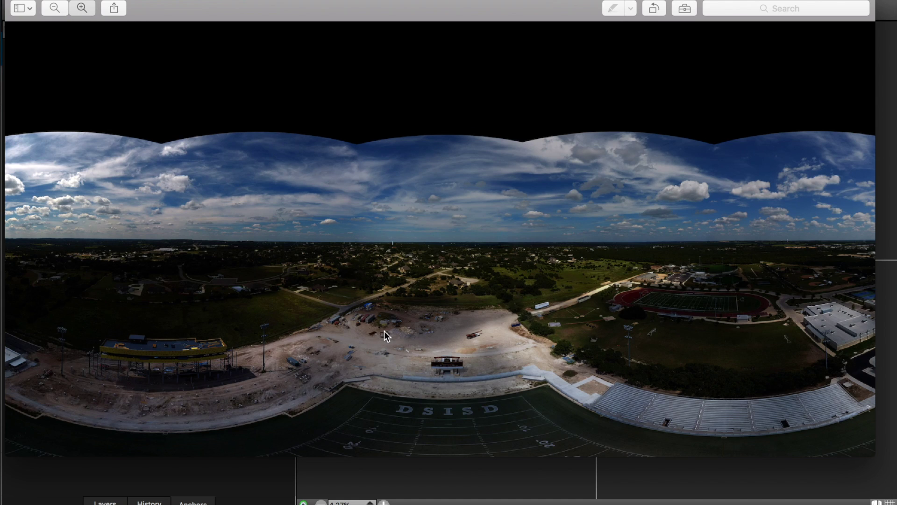
key("super+plus")
scroll(384, 331, "right", 10)
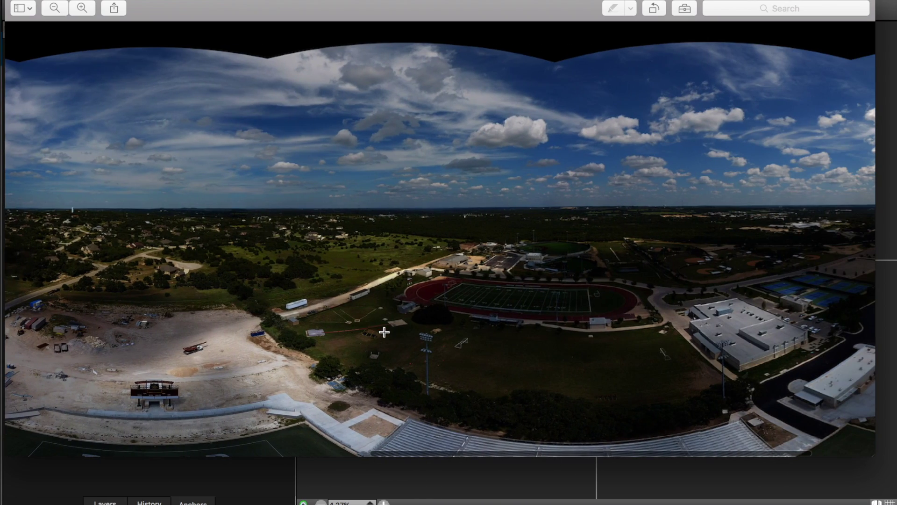
scroll(384, 332, "left", 5)
Step: Pan around the stitched stadium panorama canvas in GIMP, including the black sphere area above the sky
scroll(384, 332, "down", 8)
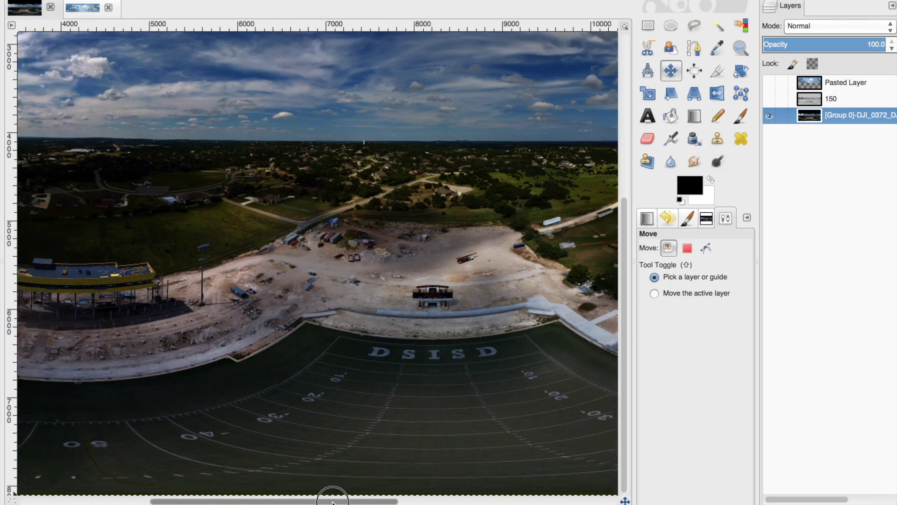
left_click_drag(333, 502, 154, 481)
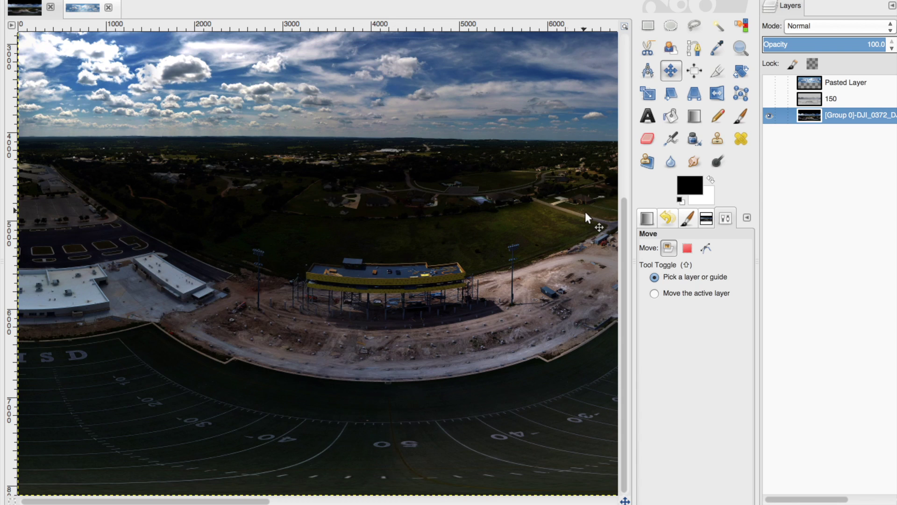
left_click_drag(623, 228, 618, 180)
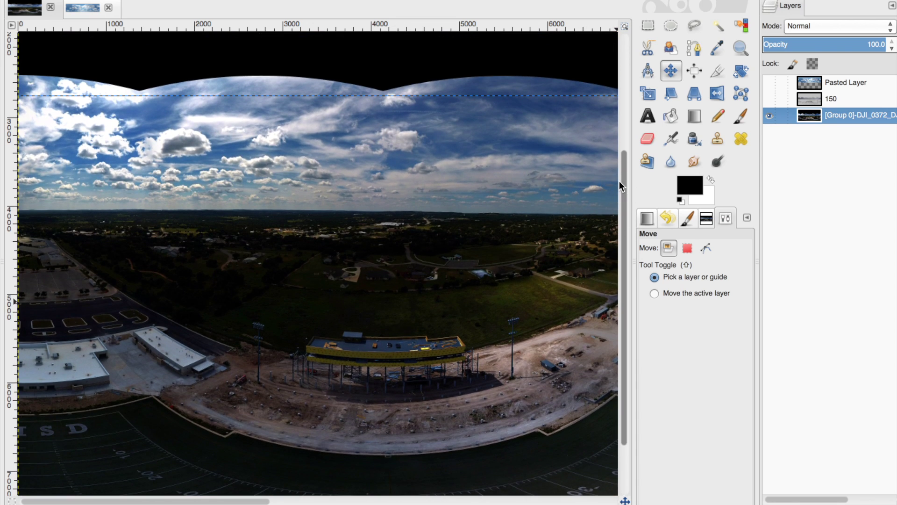
scroll(408, 307, "right", 10)
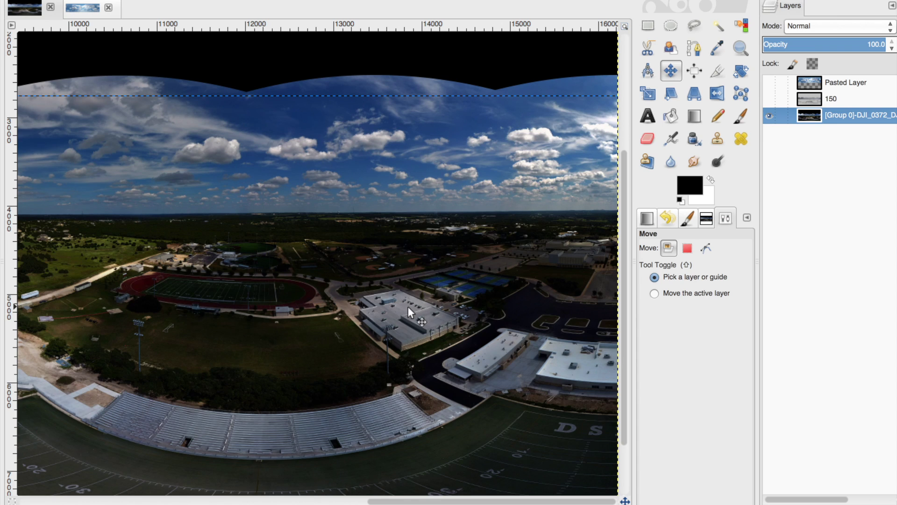
key("super+Tab")
key("super+Tab")
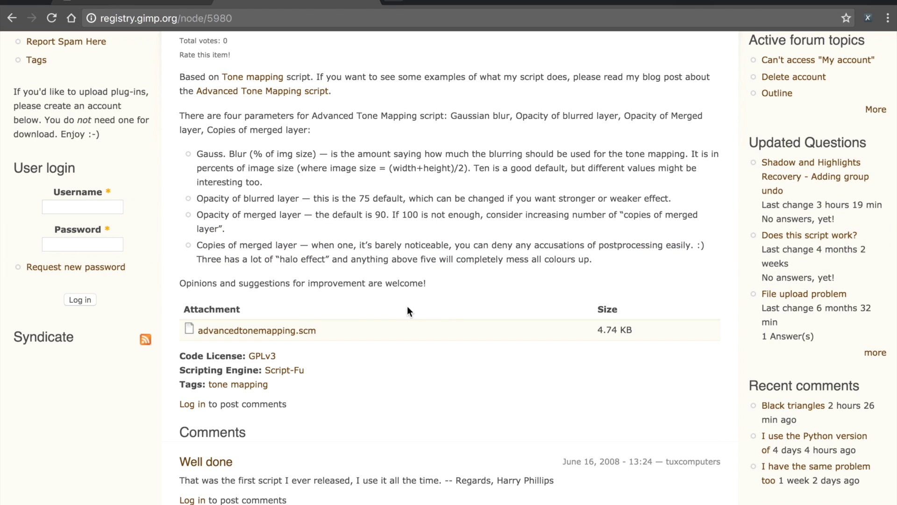
scroll(350, 170, "up", 5)
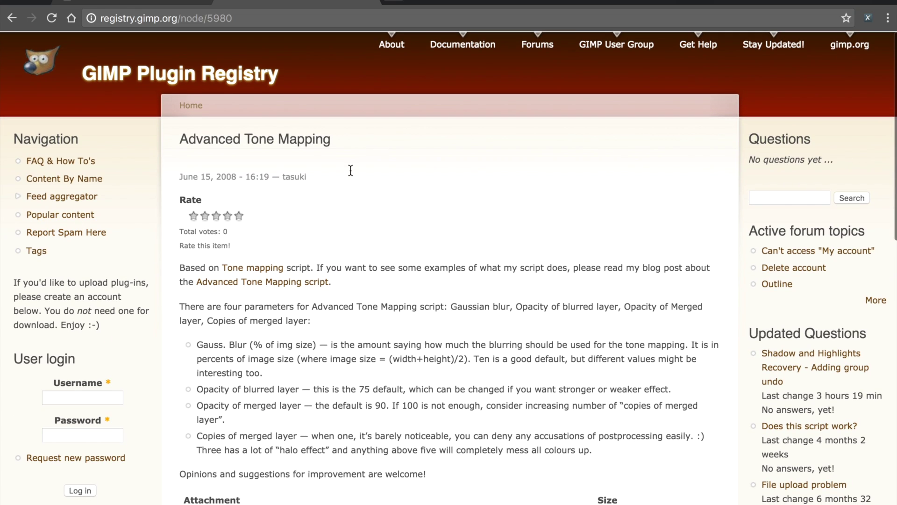
scroll(350, 171, "down", 5)
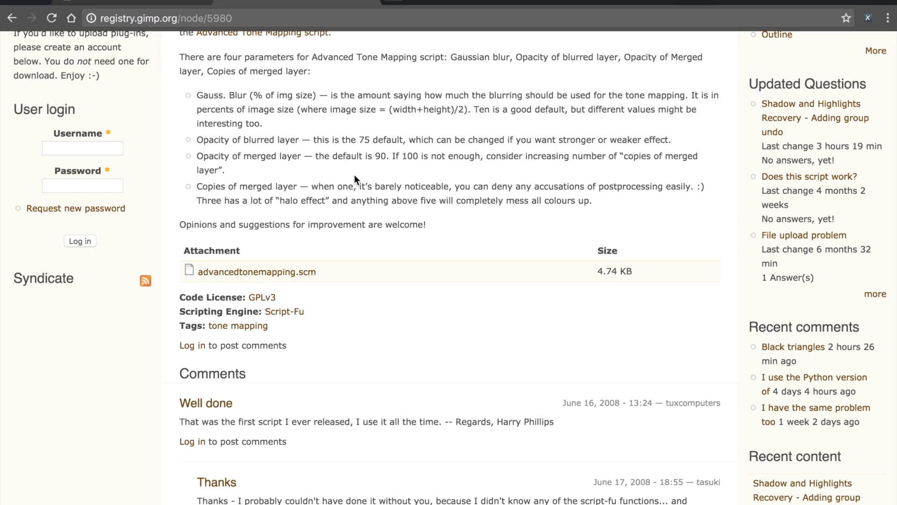
left_click(234, 18)
left_click(481, 332)
key("super+Tab")
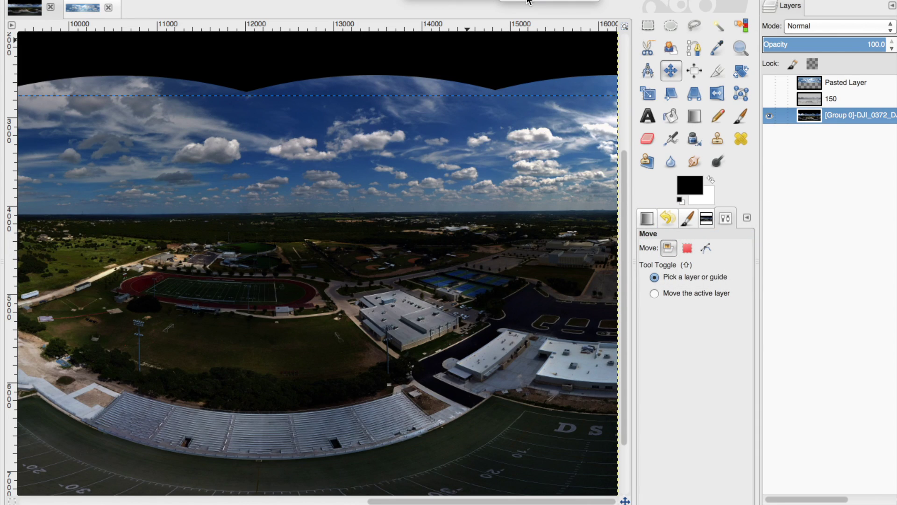
key("super+shift+f")
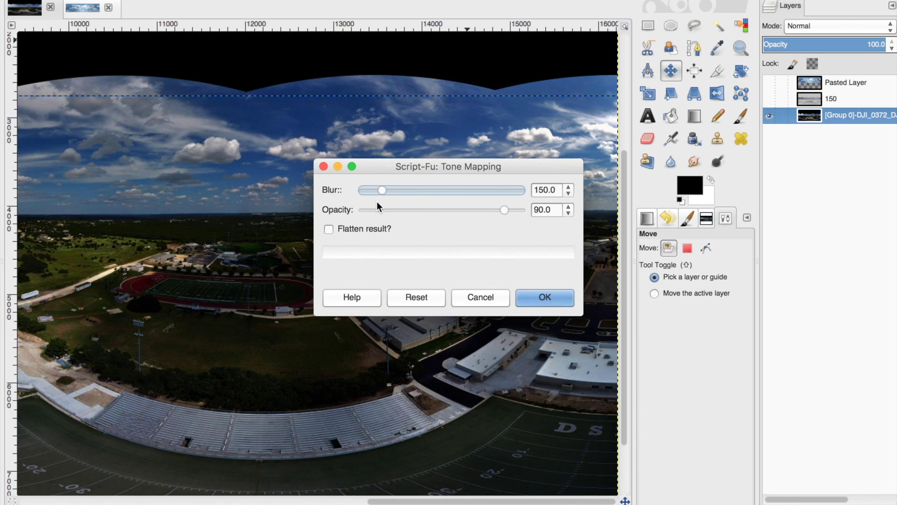
left_click(324, 166)
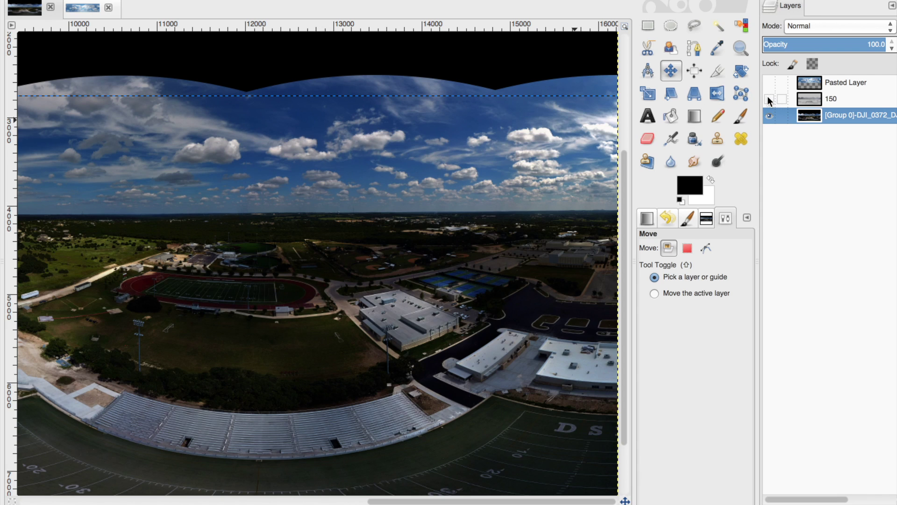
Step: Zoom the GIMP canvas to 25% and make the tone-mapped layer 150 visible
left_click(117, 501)
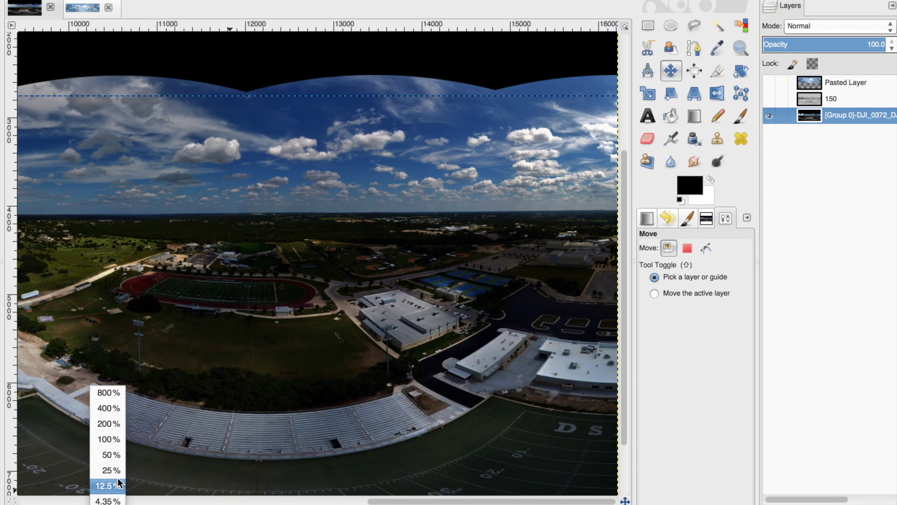
left_click(112, 469)
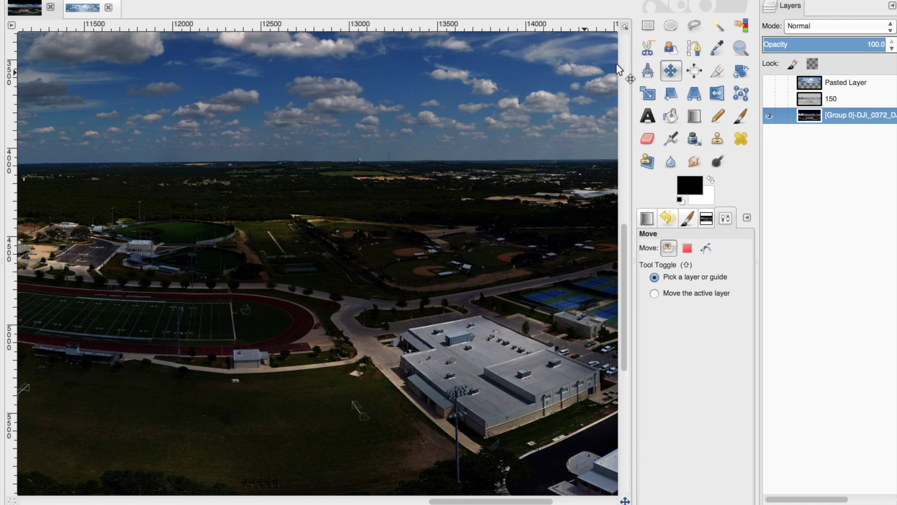
left_click(769, 99)
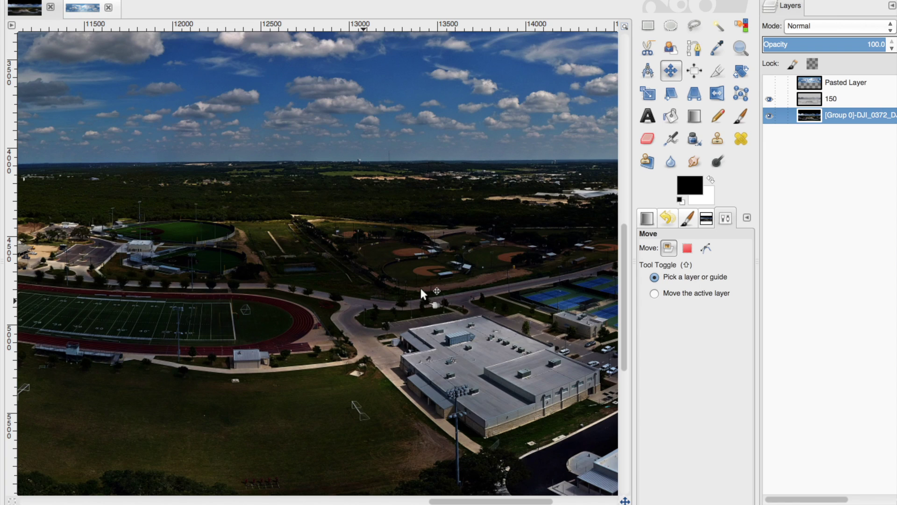
Step: Scroll across the panorama to compare the tone-mapping, then zoom out to see more
scroll(449, 313, "left", 5)
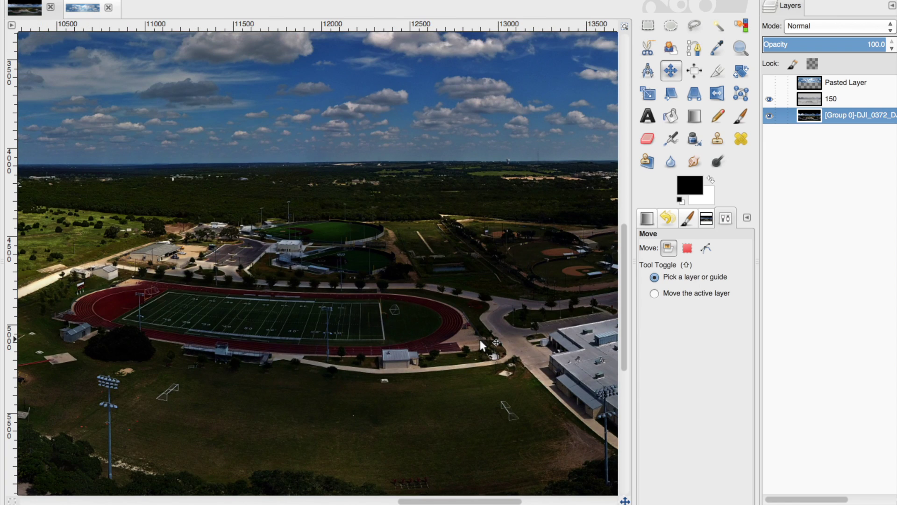
scroll(481, 339, "left", 15)
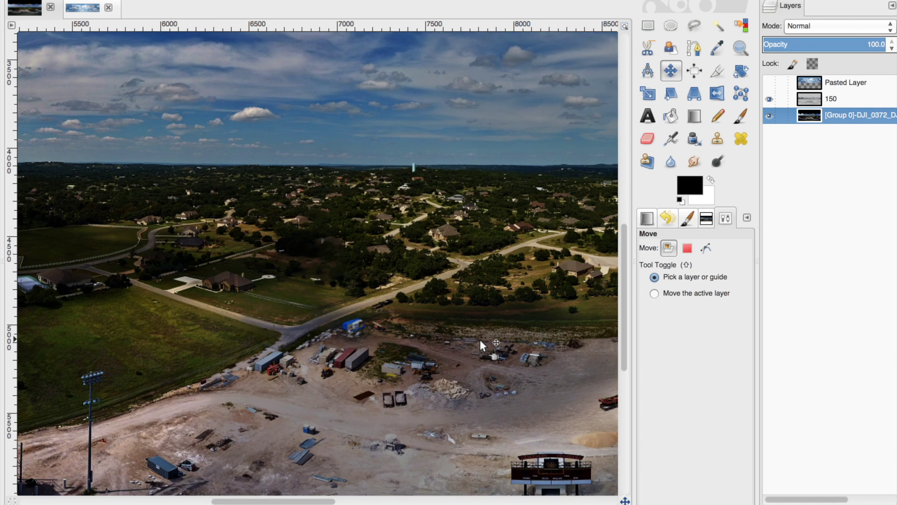
scroll(481, 339, "right", 8)
scroll(480, 339, "down", 6)
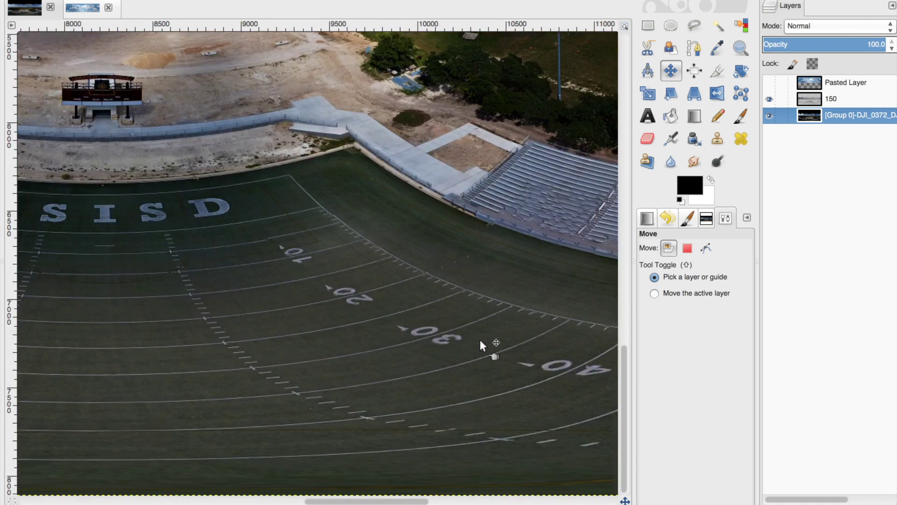
scroll(480, 339, "up", 5)
scroll(480, 339, "right", 15)
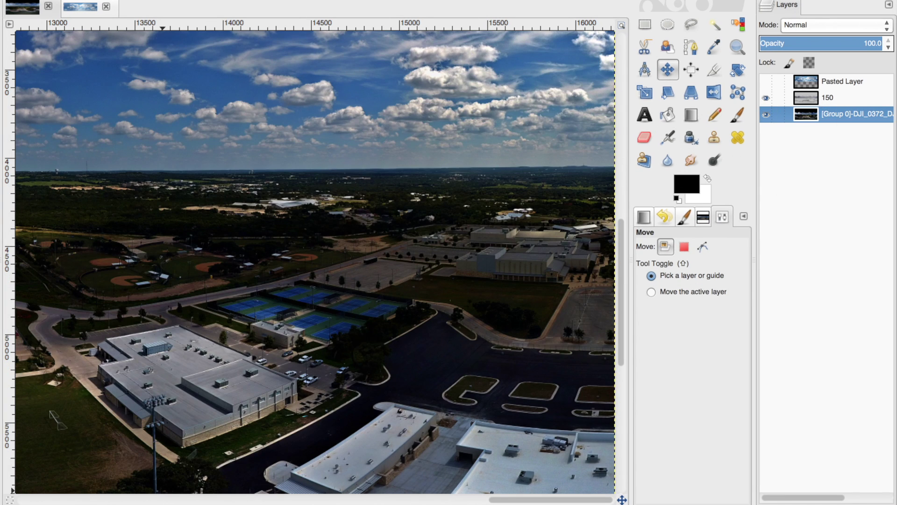
left_click(121, 501)
left_click(104, 483)
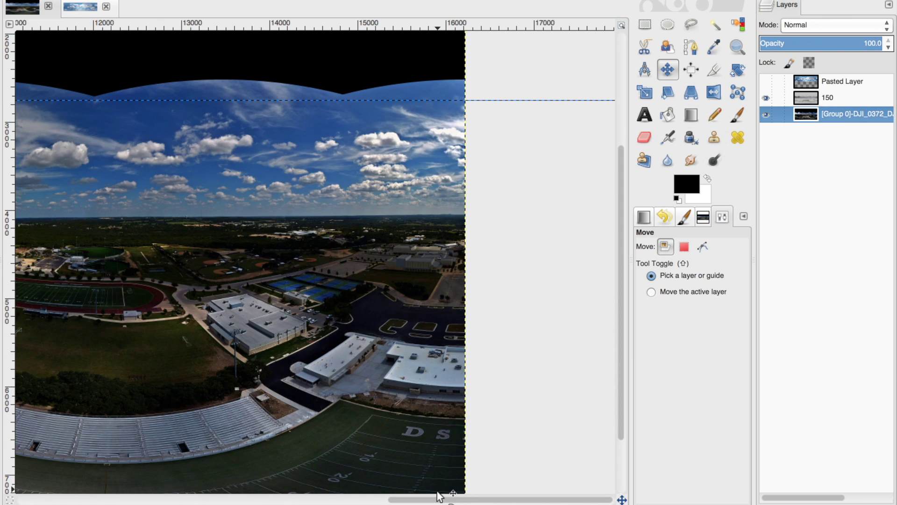
left_click_drag(439, 498, 486, 495)
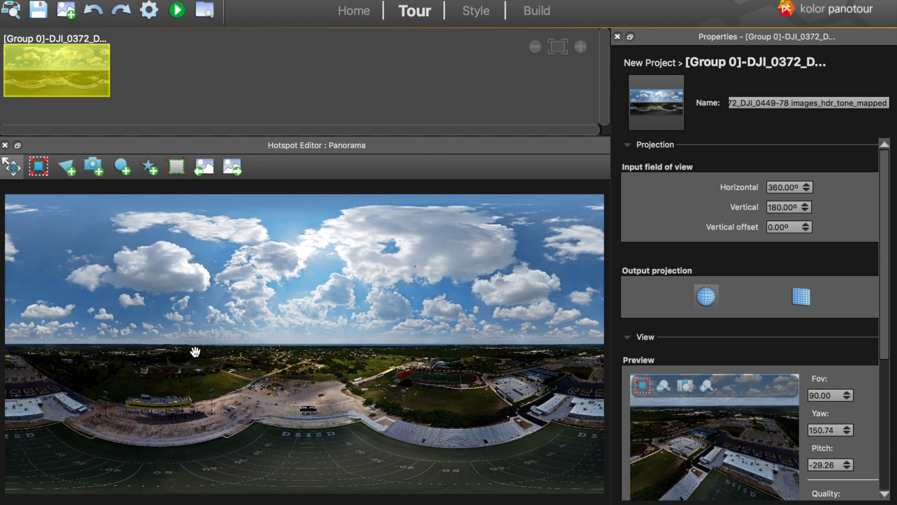
Step: Drag in Panotour's Preview pane to look around the 360° × 180° tone-mapped stadium panorama
left_click_drag(662, 466, 716, 430)
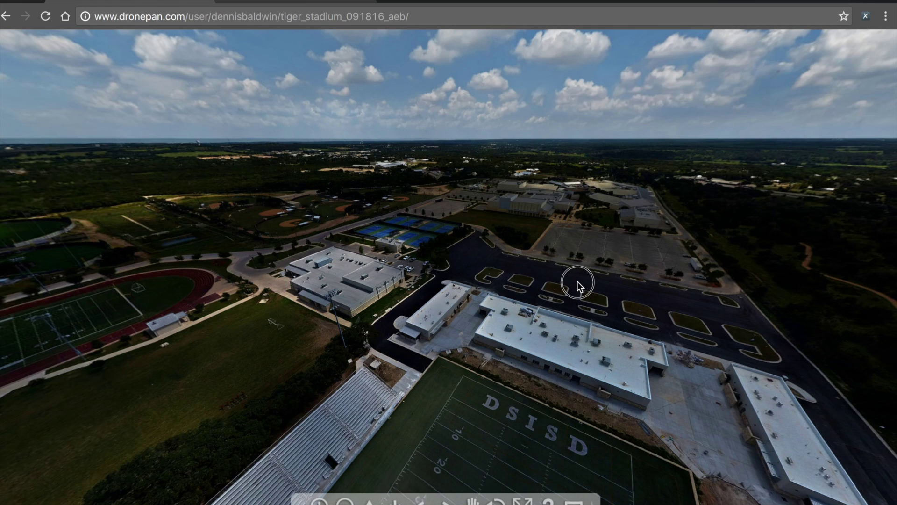
Step: Rotate the online DronePan panorama toward the stadium construction
left_click_drag(576, 281, 533, 486)
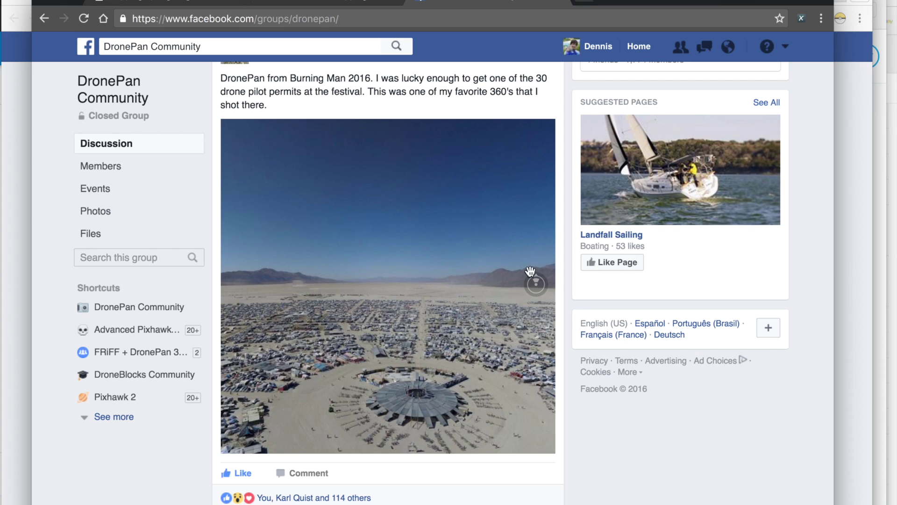
Step: Pan the DronePan Community's Burning Man 360 photo and view it full screen
left_click_drag(502, 253, 418, 250)
scroll(467, 224, "up", 1)
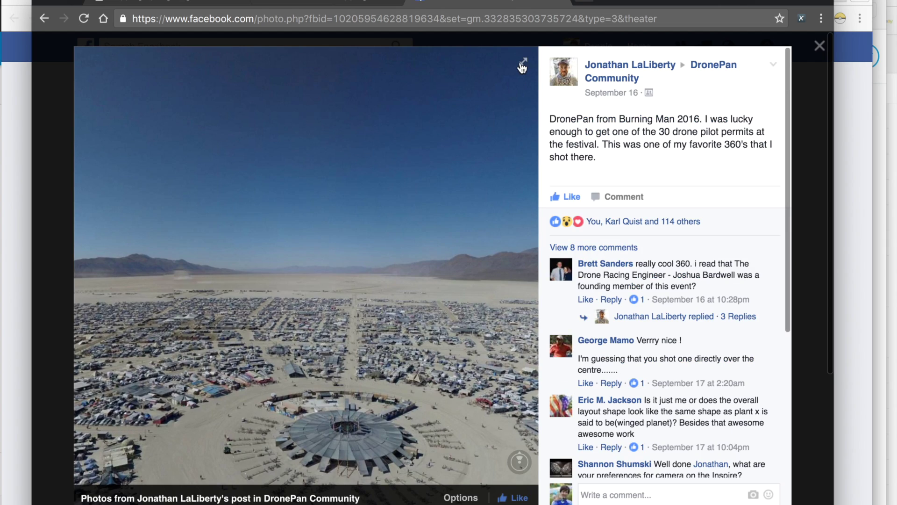
left_click(521, 63)
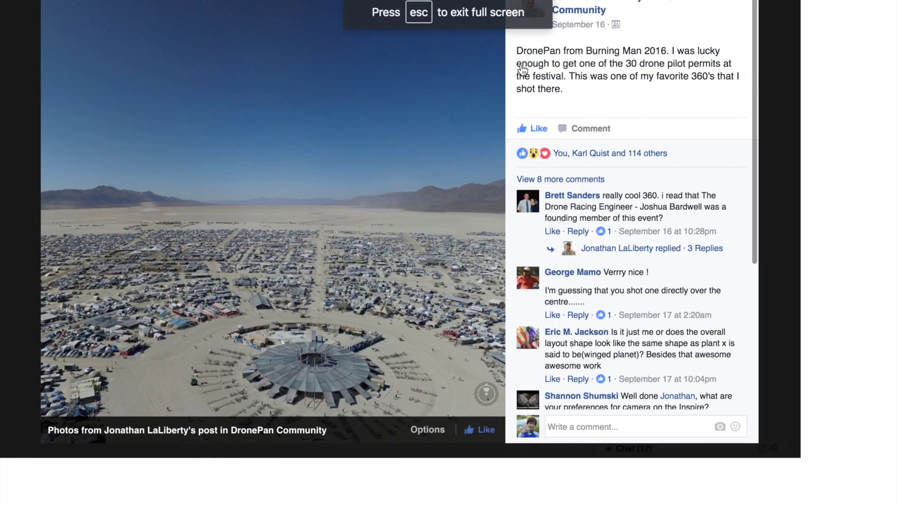